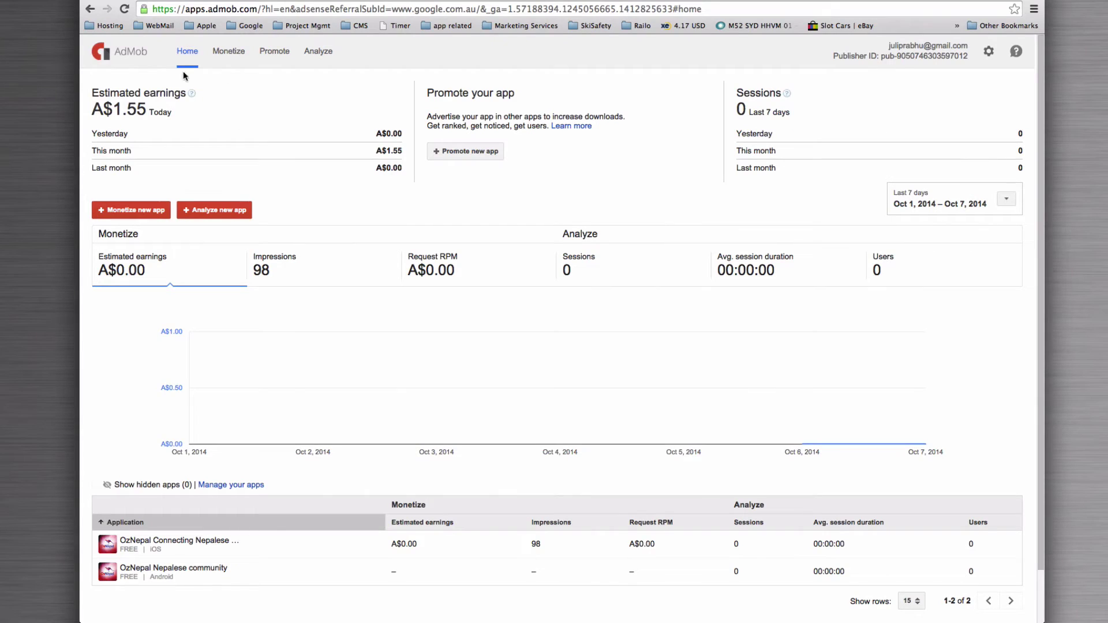
Step: Start a new app, search 'oznepal', and select the OzNepal Nepalese community Android app
{"action": "left_click", "coordinate": [130, 211]}
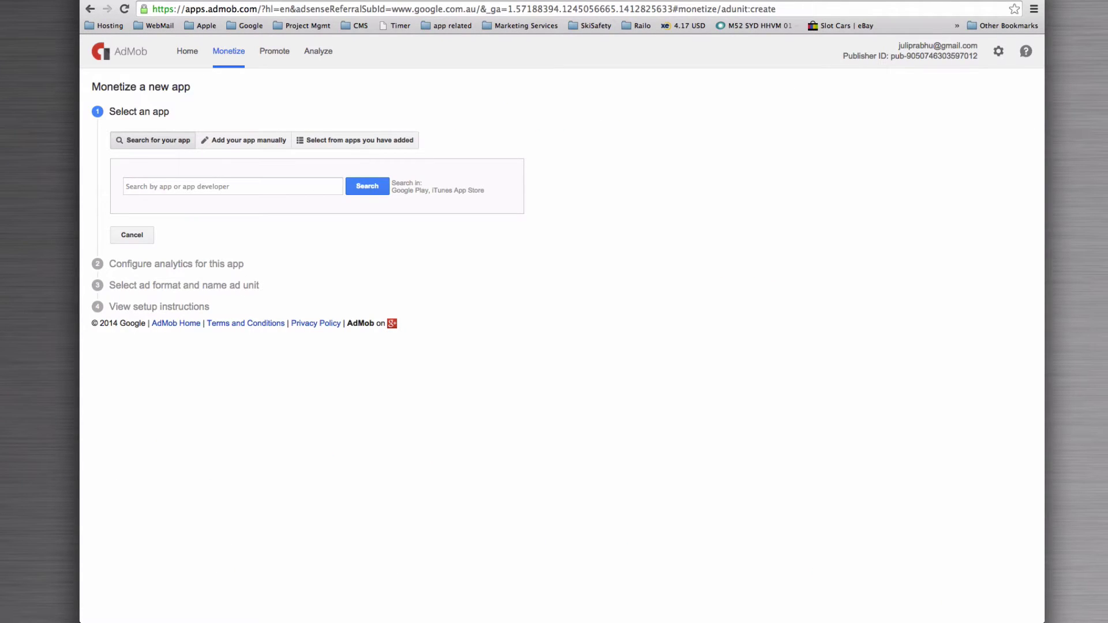
{"action": "left_click", "coordinate": [183, 188]}
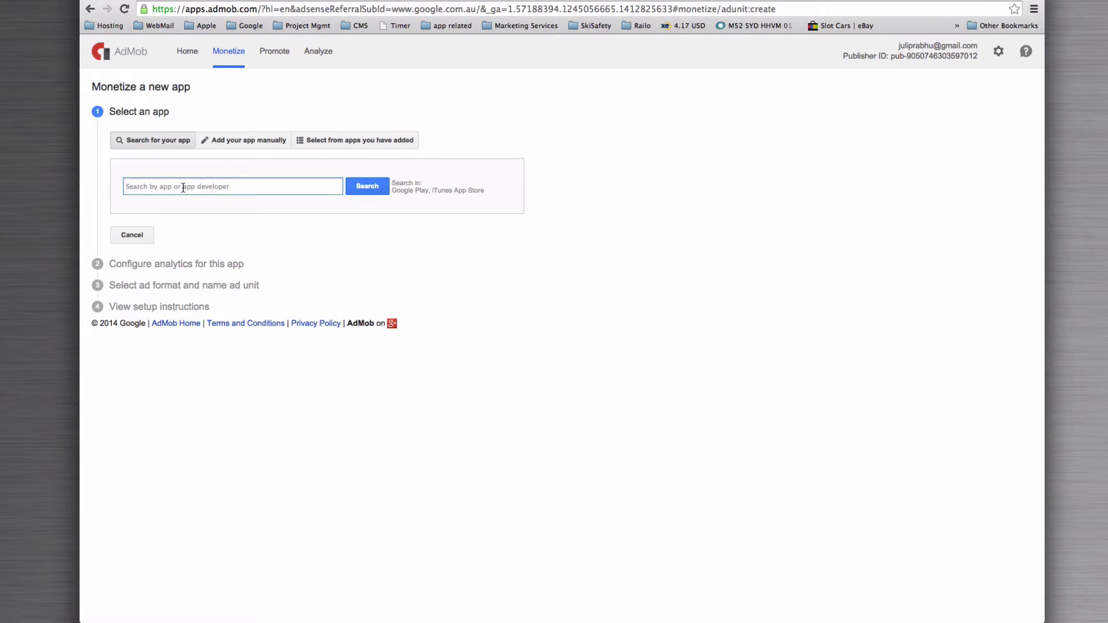
{"action": "type", "text": "oznepal"}
{"action": "left_click", "coordinate": [363, 189]}
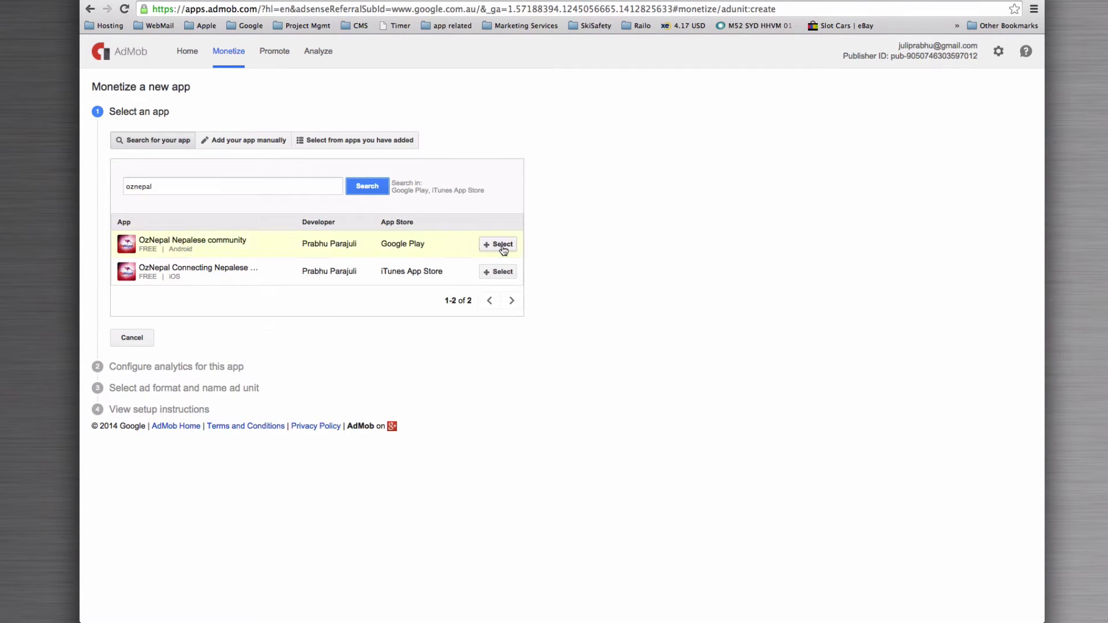
{"action": "left_click", "coordinate": [500, 244]}
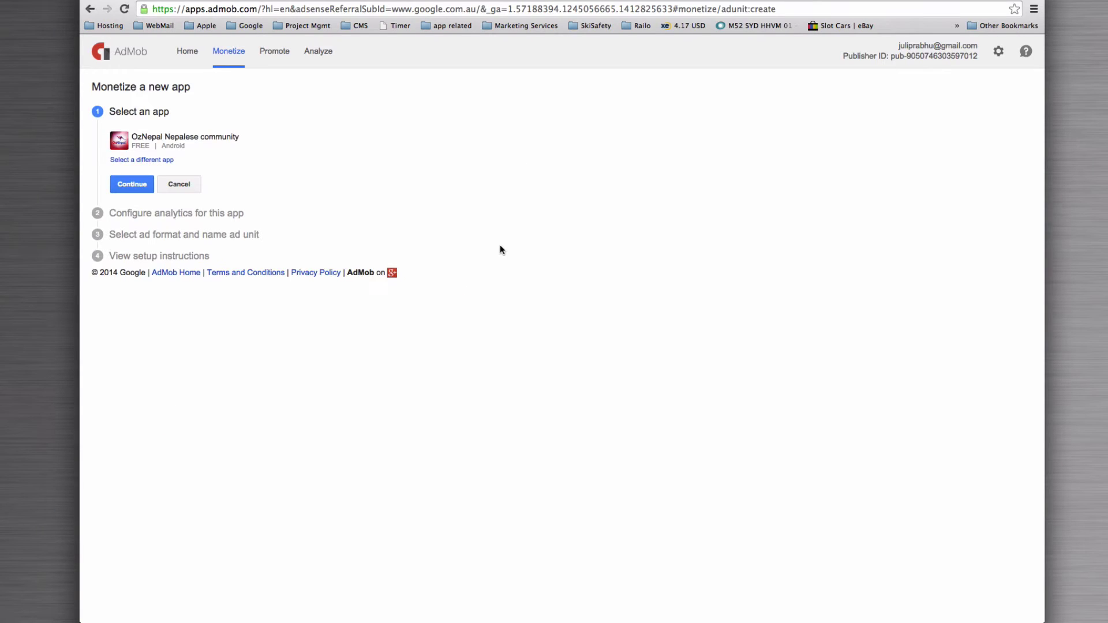
Step: Create a Banner ad unit named 'iOS app unit2' with the Standard text ad style and save it
{"action": "left_click", "coordinate": [140, 184]}
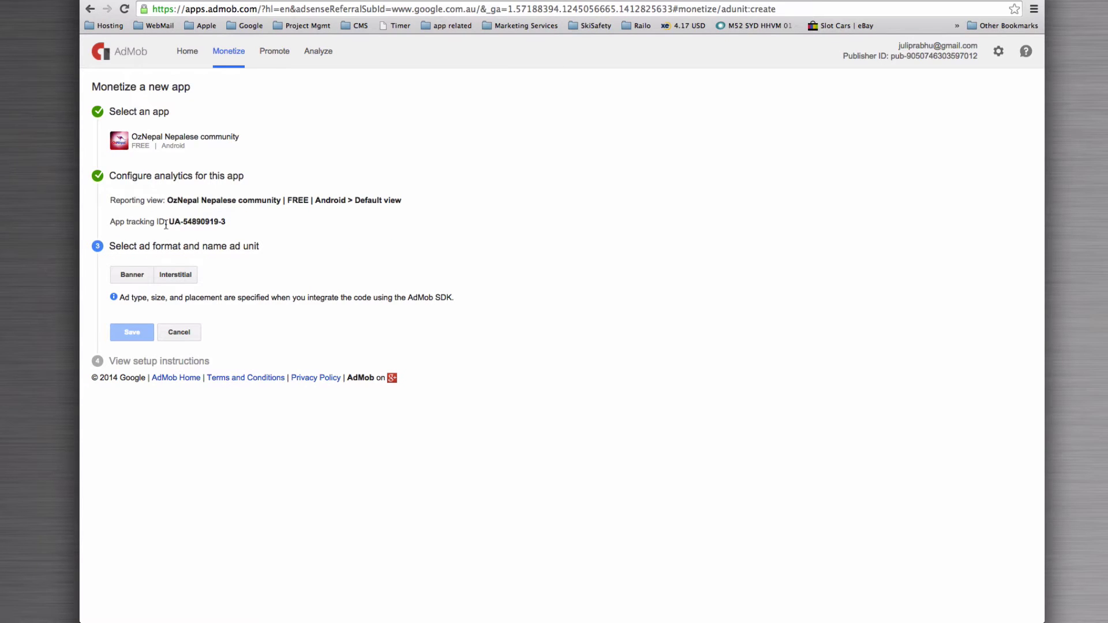
{"action": "left_click", "coordinate": [136, 282]}
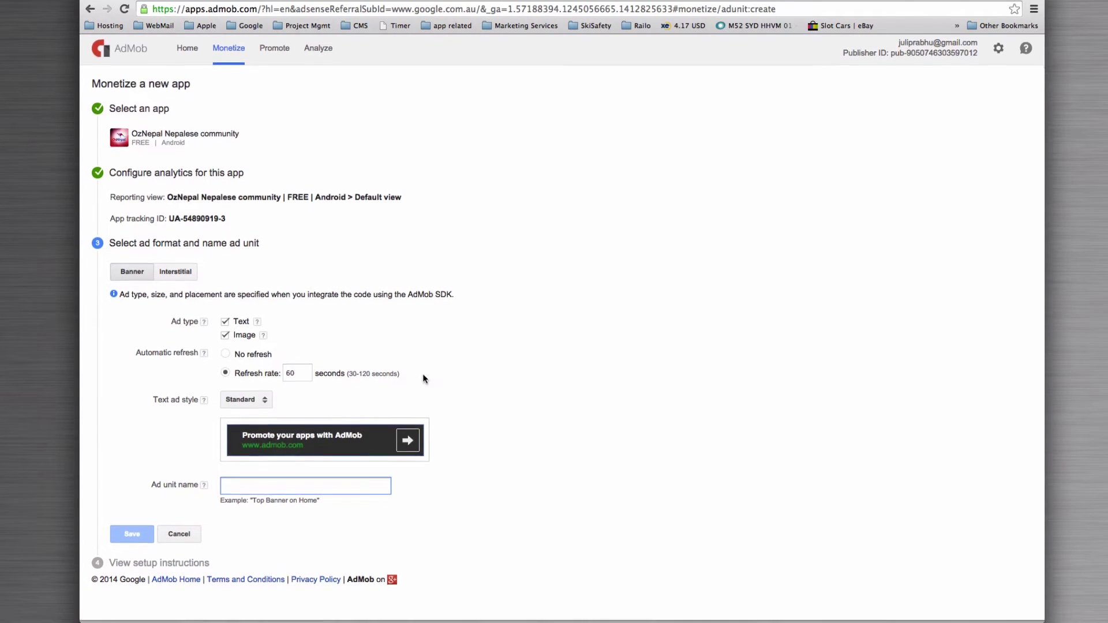
{"action": "left_click", "coordinate": [253, 403]}
{"action": "left_click", "coordinate": [273, 438]}
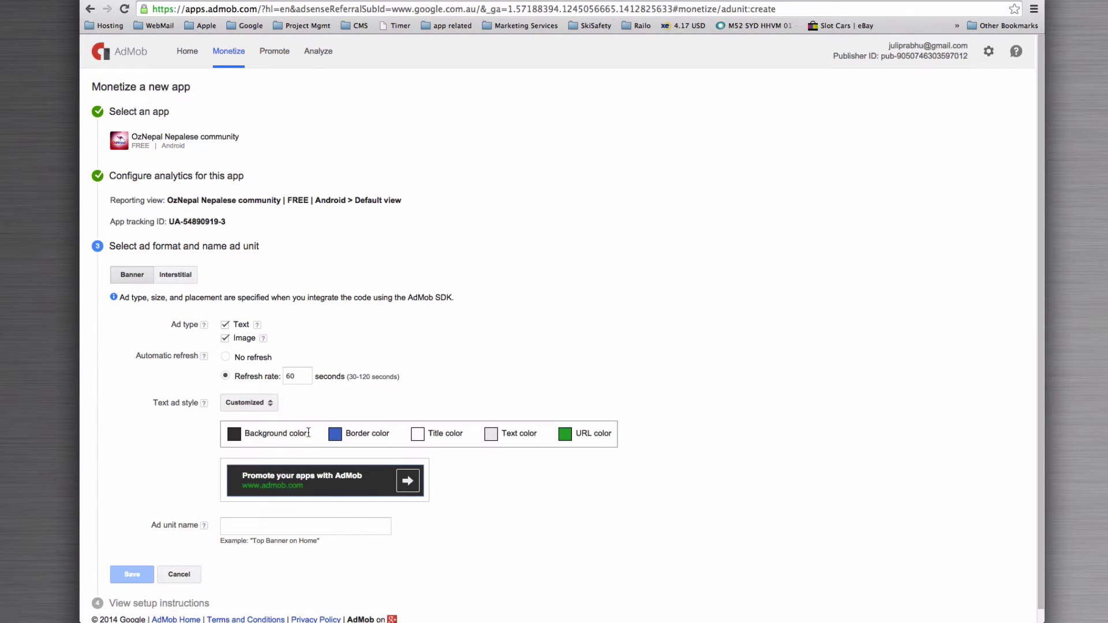
{"action": "left_click", "coordinate": [247, 403]}
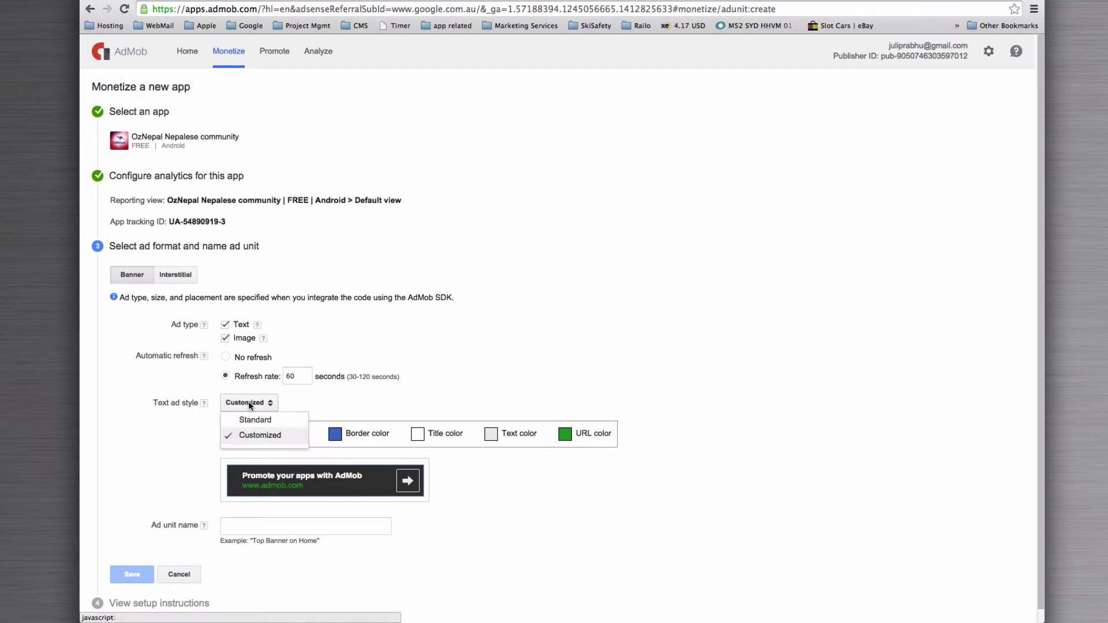
{"action": "left_click", "coordinate": [251, 420]}
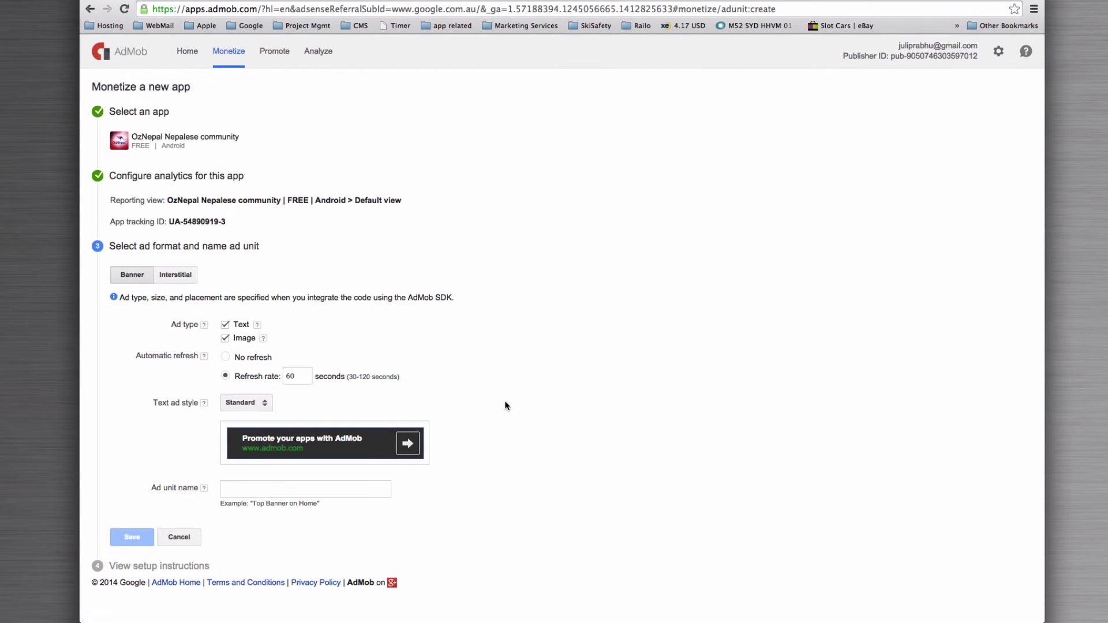
{"action": "left_click", "coordinate": [259, 490]}
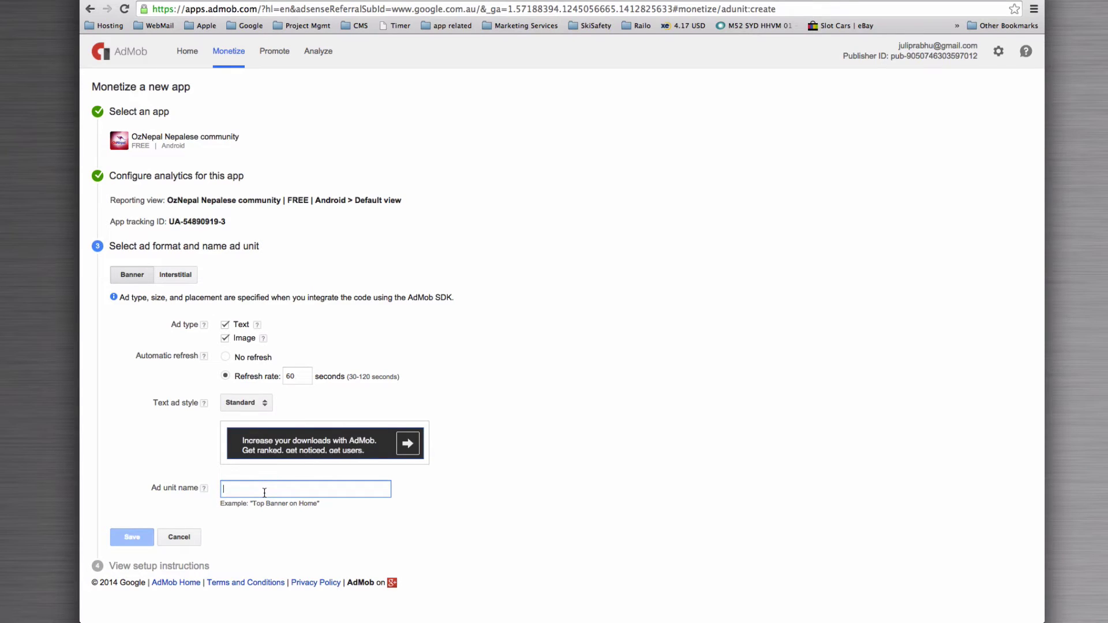
{"action": "type", "text": "iOS app"}
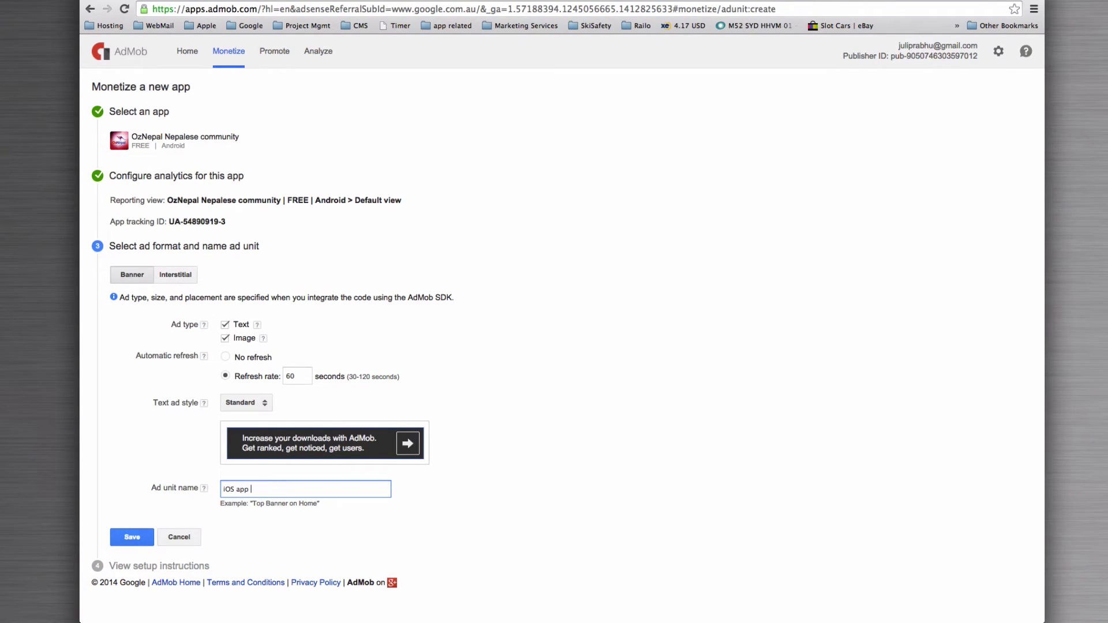
{"action": "type", "text": " unit"}
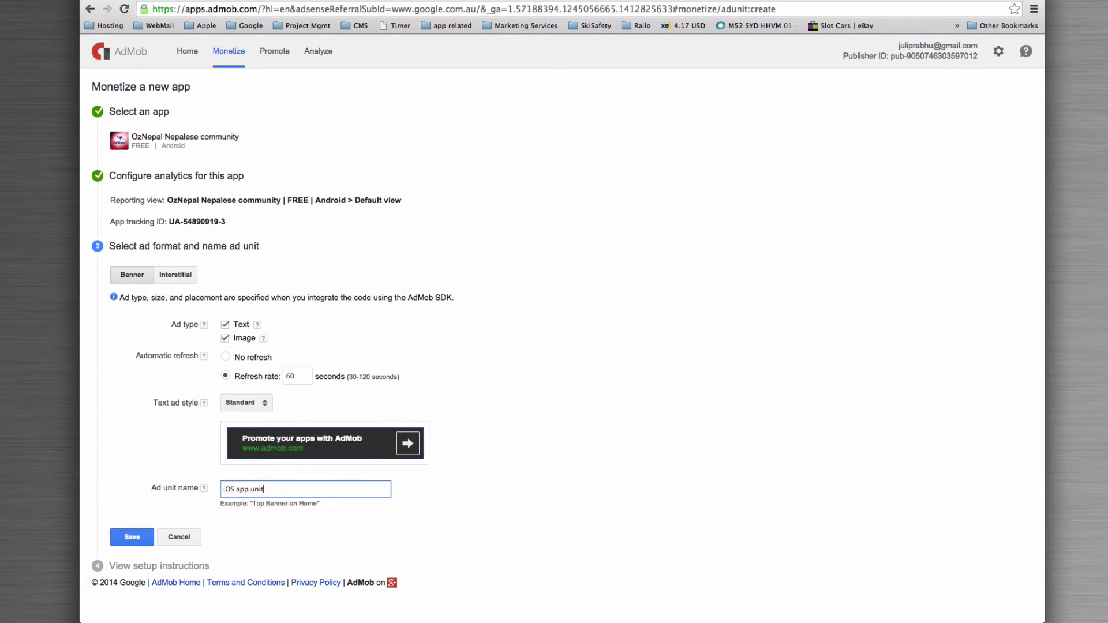
{"action": "left_click", "coordinate": [133, 538]}
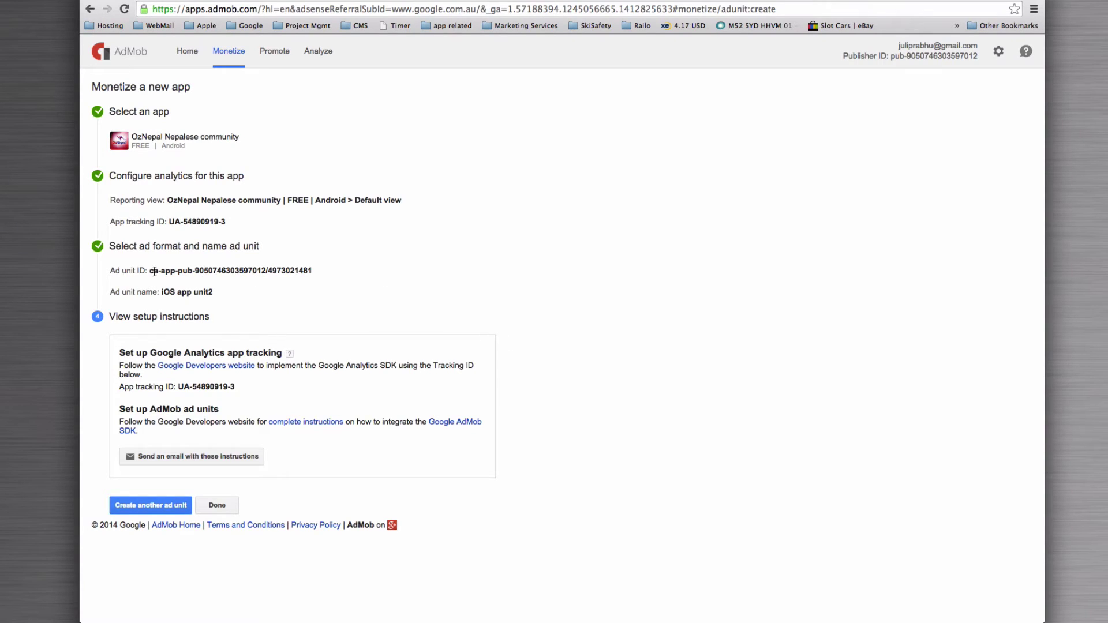
Step: Select the generated ad unit ID of 'iOS app unit2'
{"action": "left_click_drag", "start_coordinate": [149, 271], "coordinate": [314, 270]}
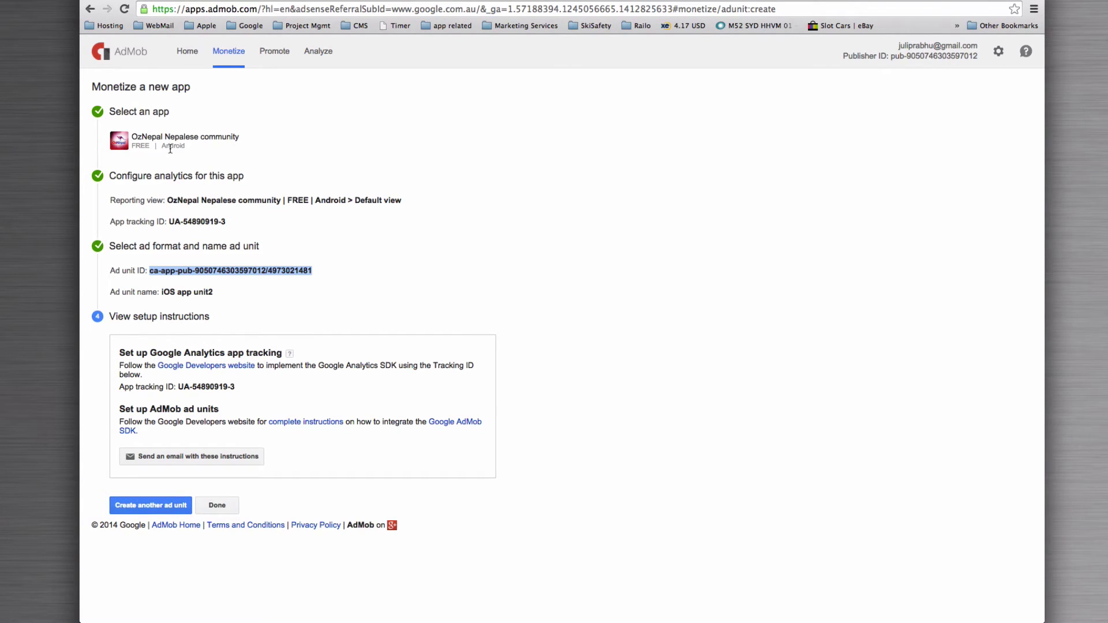
Step: Open the iOS app's active ad units, select the ios1 ad unit ID, and switch to MoPub
{"action": "left_click", "coordinate": [217, 506]}
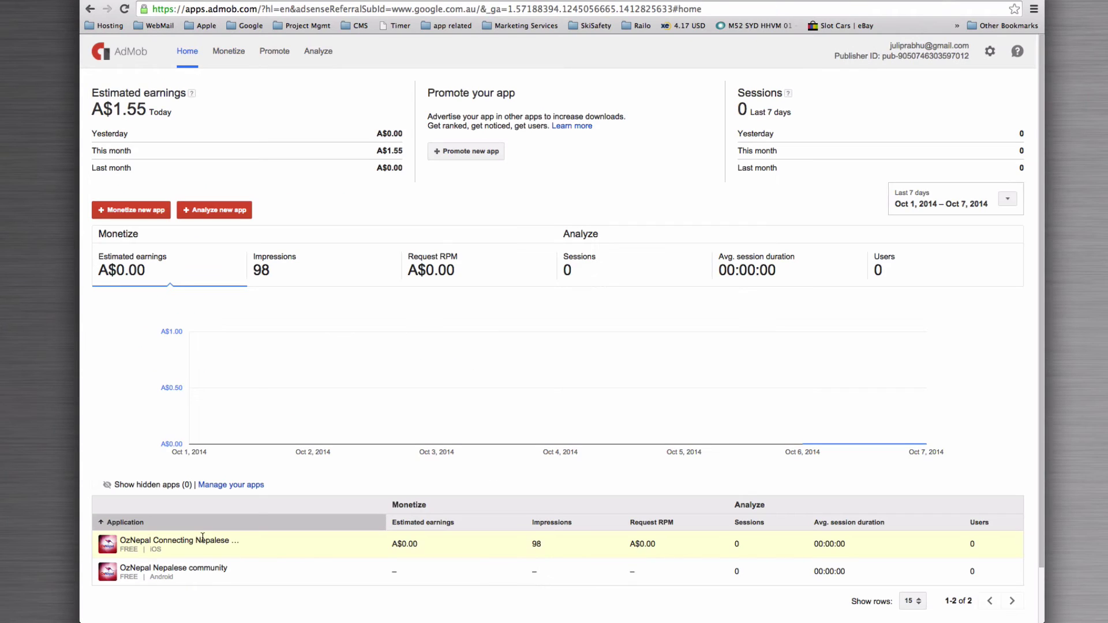
{"action": "left_click", "coordinate": [231, 485]}
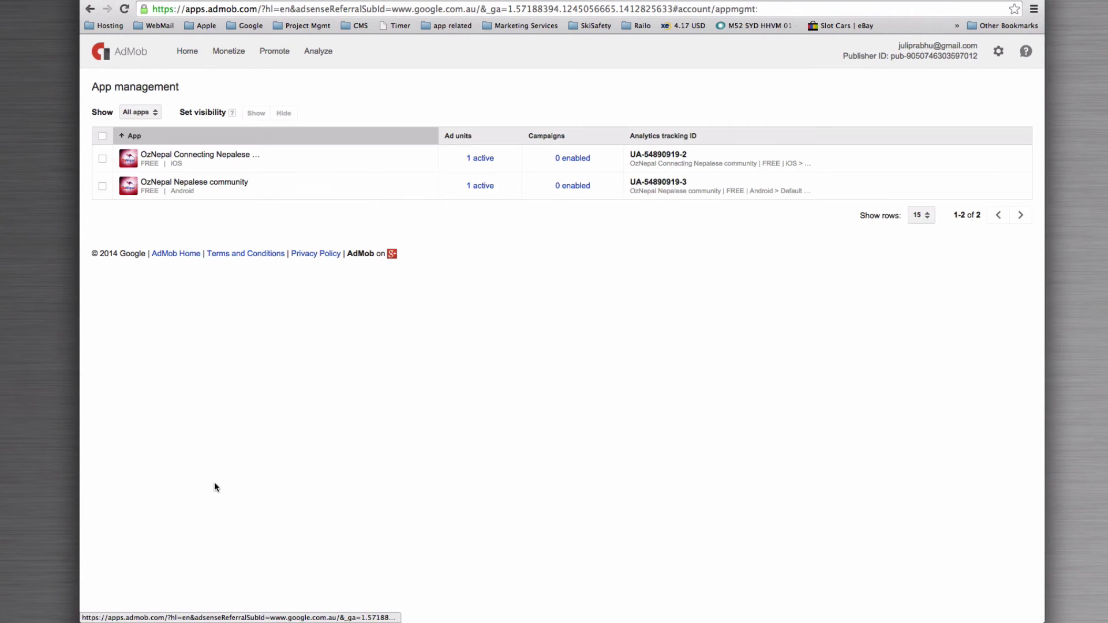
{"action": "left_click", "coordinate": [482, 161]}
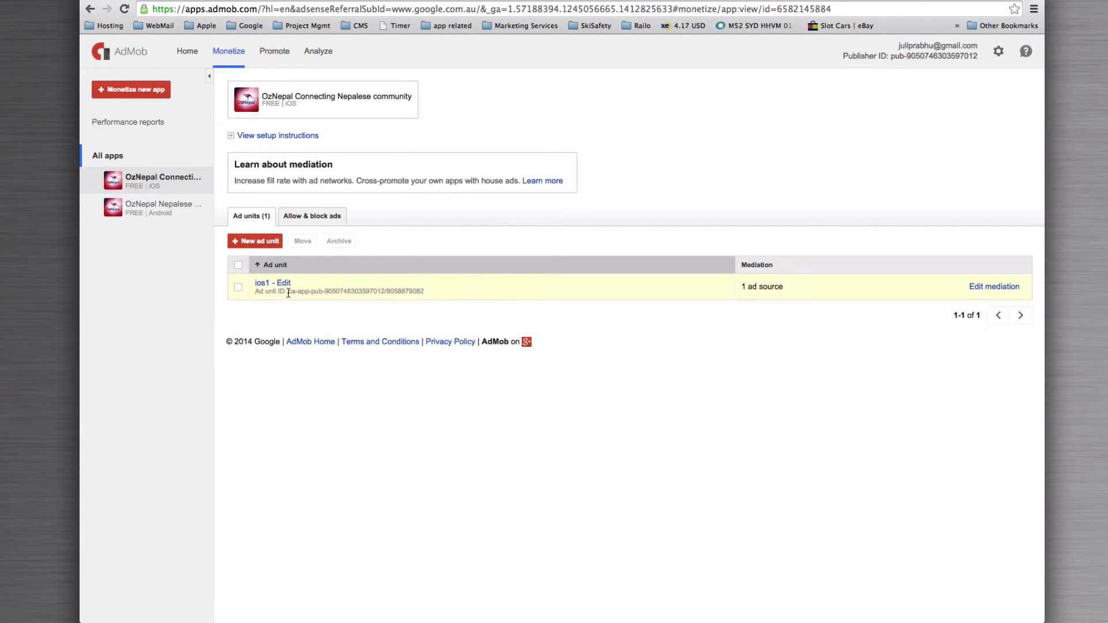
{"action": "left_click_drag", "start_coordinate": [287, 292], "coordinate": [428, 292]}
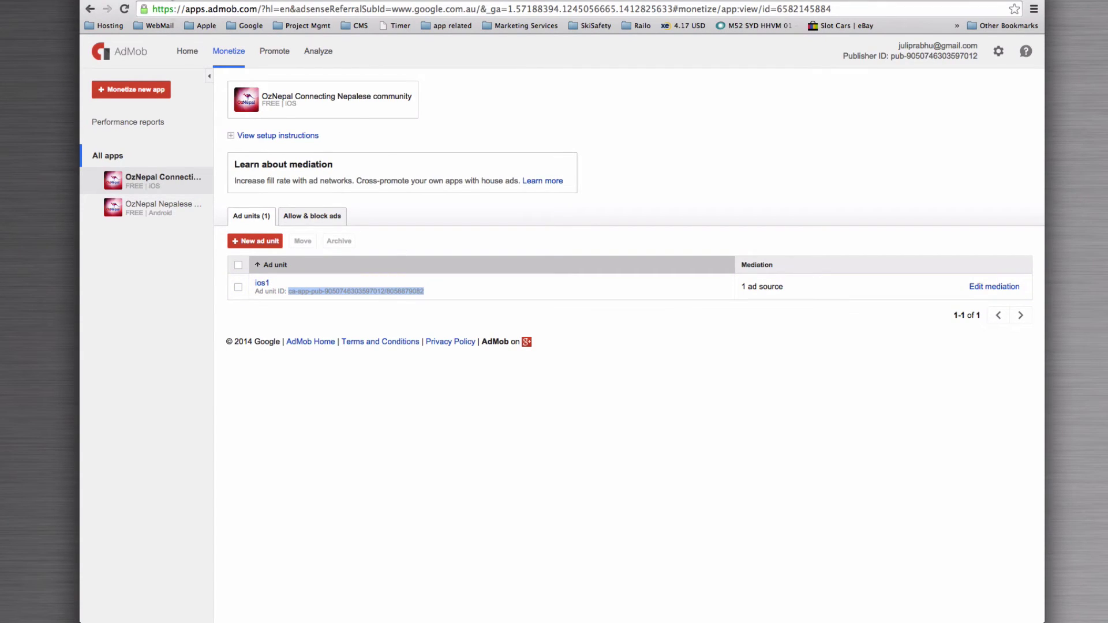
{"action": "key", "text": "ctrl+Tab"}
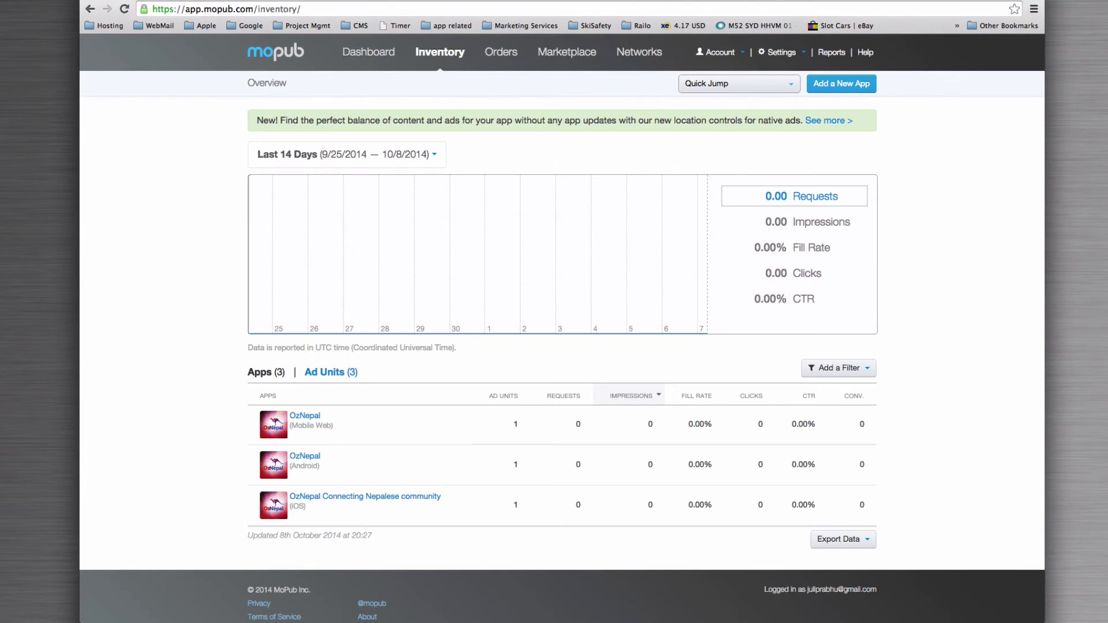
Step: Add AdMob as a new network from MoPub's Networks page and review the help guide's linking step
{"action": "left_click", "coordinate": [638, 53]}
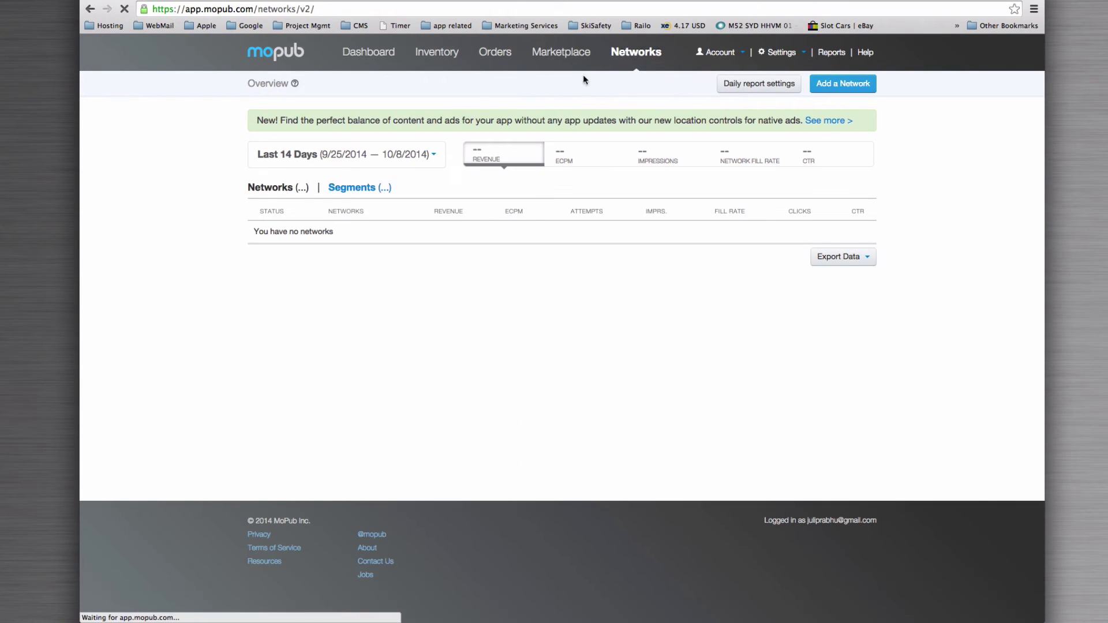
{"action": "left_click", "coordinate": [844, 85]}
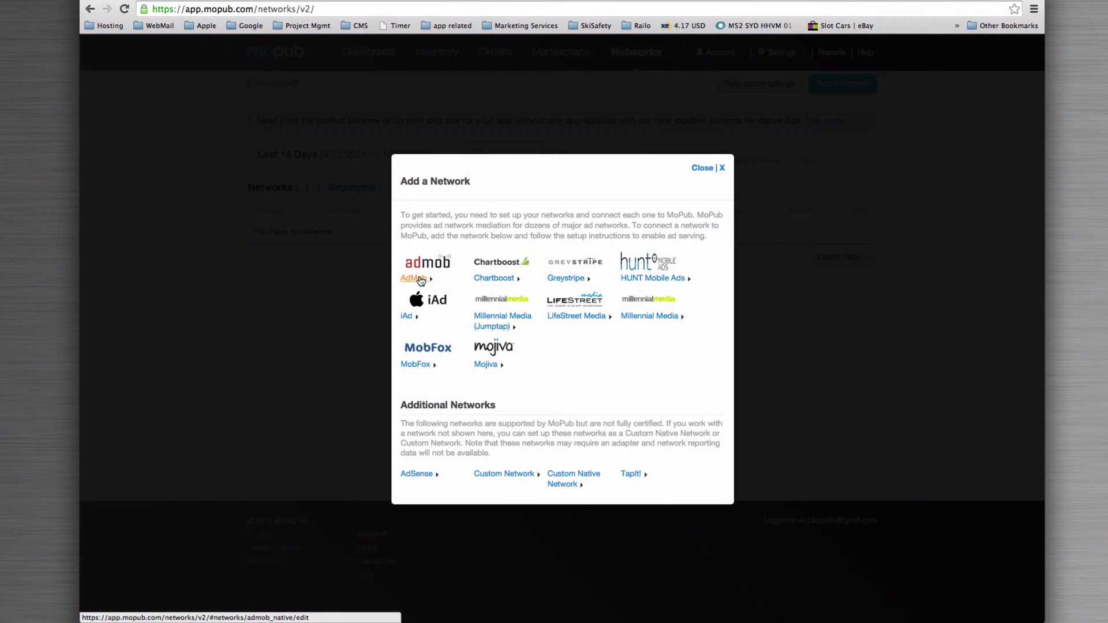
{"action": "left_click", "coordinate": [420, 278]}
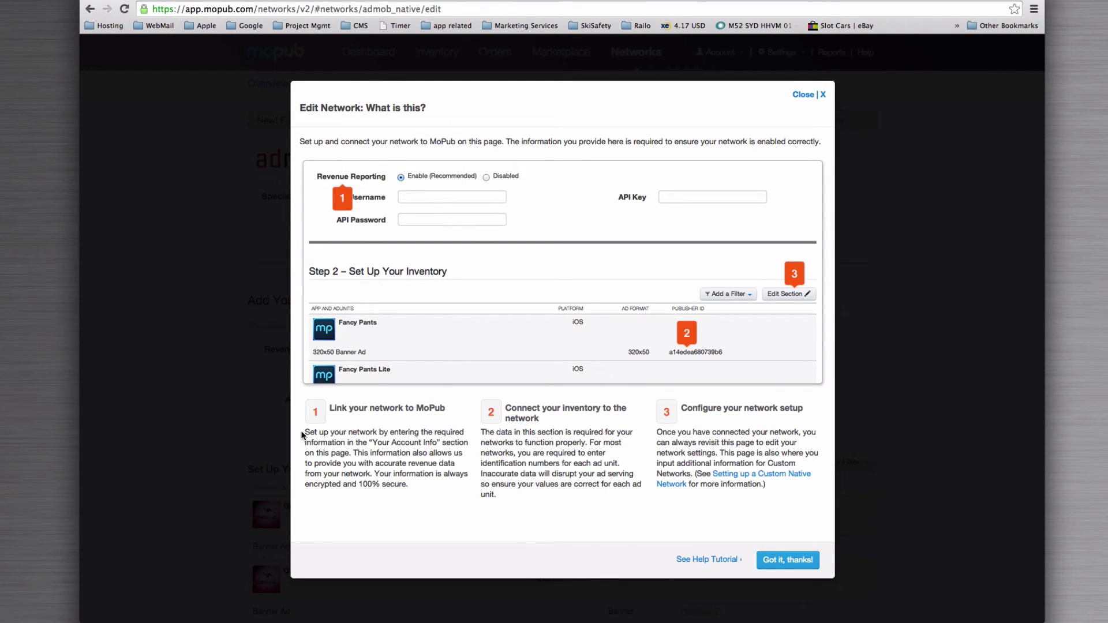
{"action": "left_click_drag", "start_coordinate": [302, 434], "coordinate": [432, 484]}
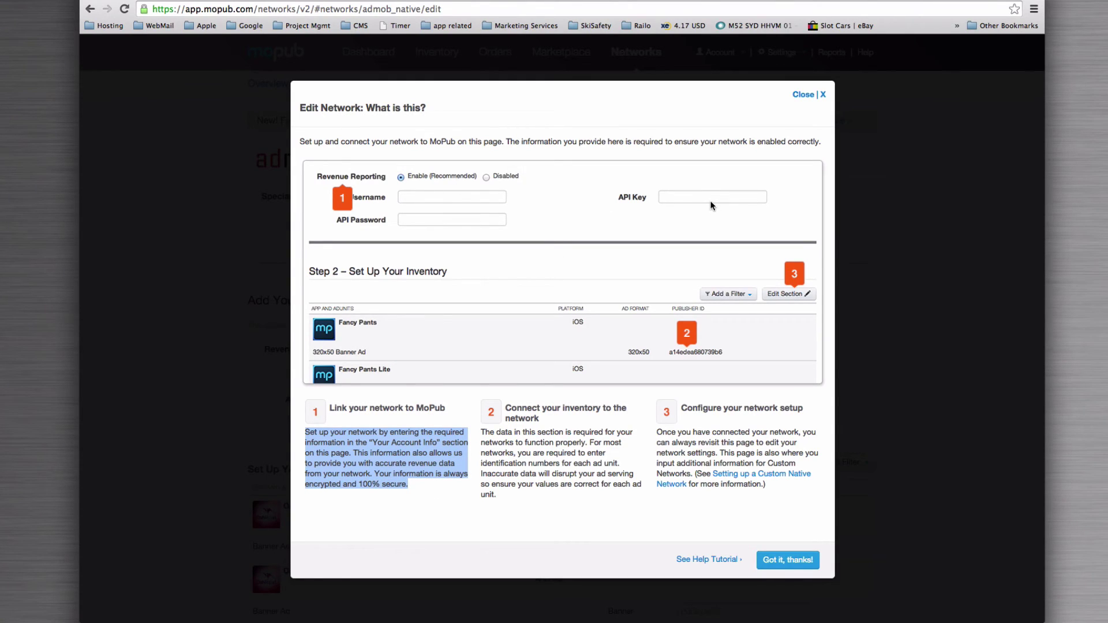
{"action": "left_click", "coordinate": [549, 433]}
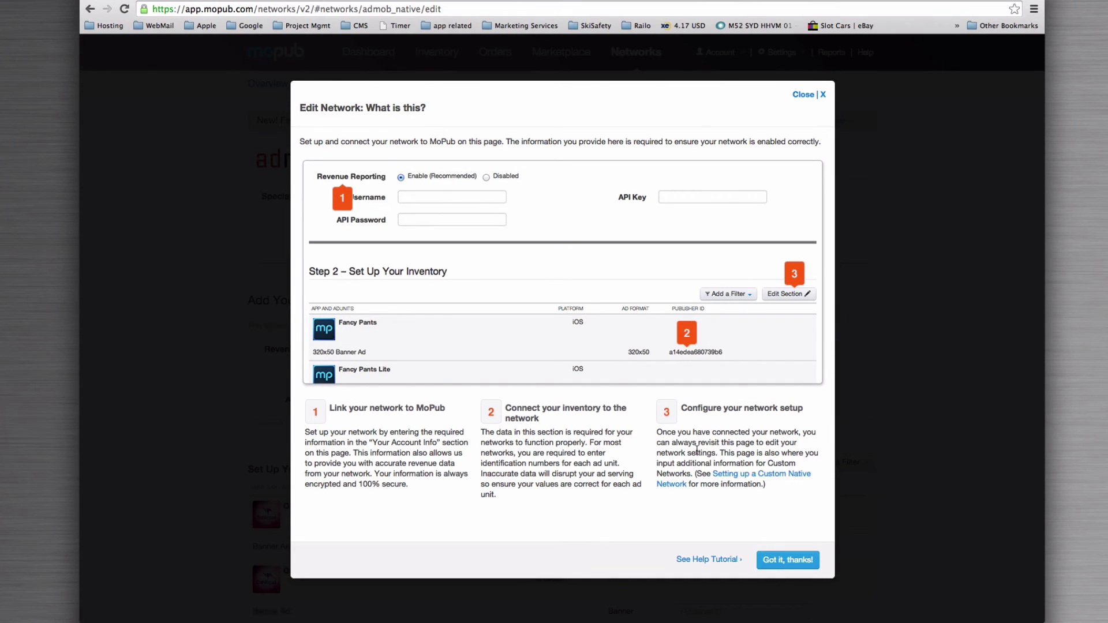
Step: Enable AdMob Revenue Reporting with oauth authentication and accept Google's AdSense access request
{"action": "left_click", "coordinate": [775, 560]}
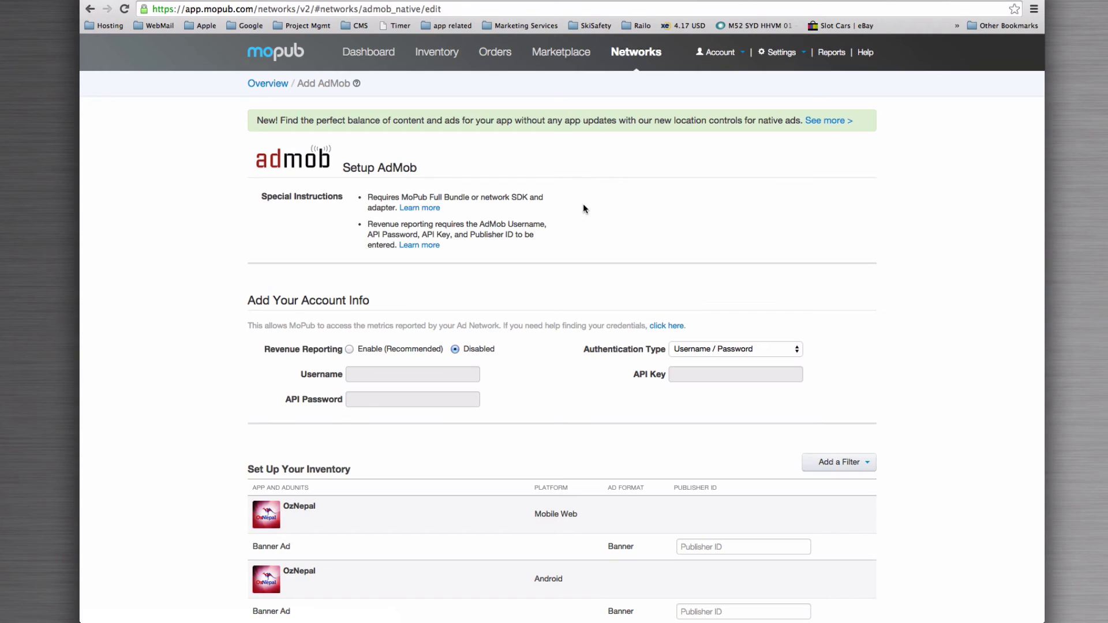
{"action": "scroll", "coordinate": [584, 212], "scroll_direction": "down", "scroll_amount": 2}
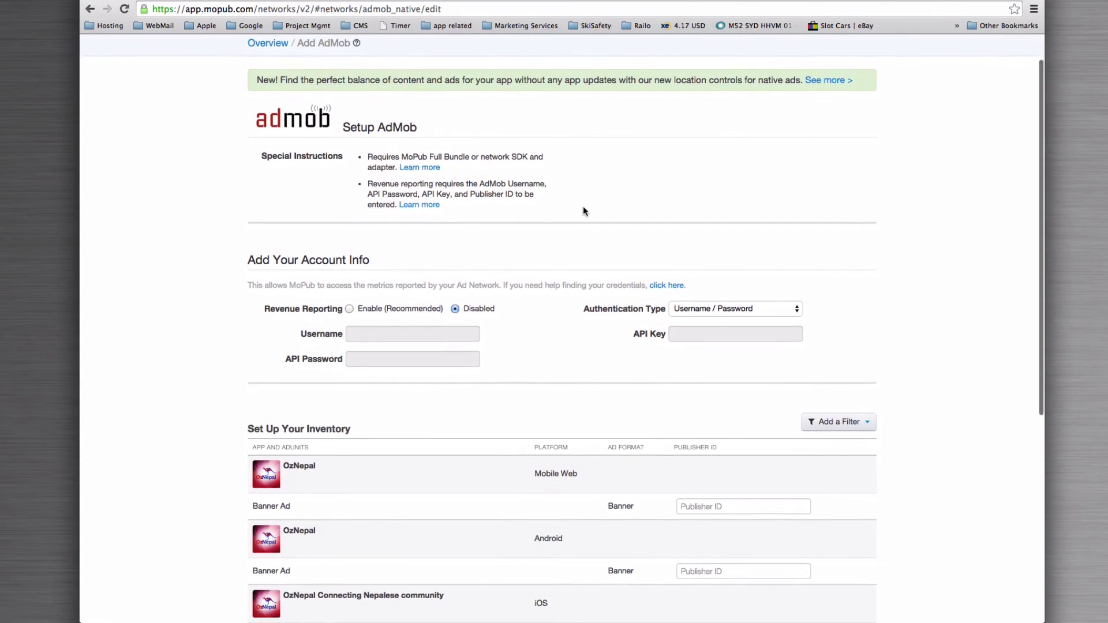
{"action": "scroll", "coordinate": [583, 211], "scroll_direction": "down", "scroll_amount": 1}
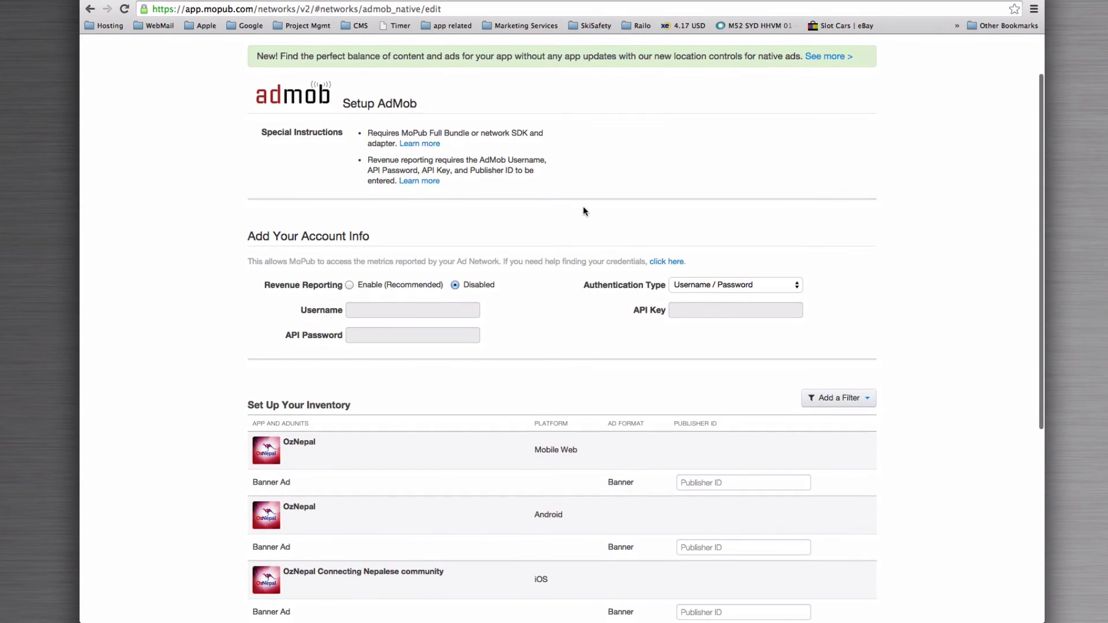
{"action": "left_click", "coordinate": [349, 284]}
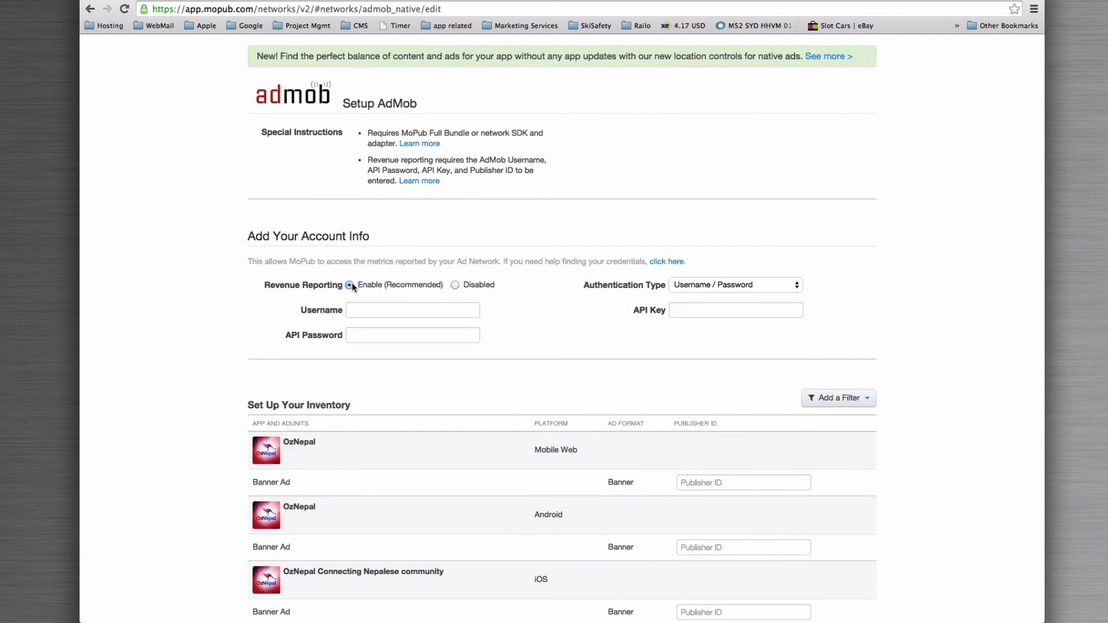
{"action": "left_click", "coordinate": [721, 285]}
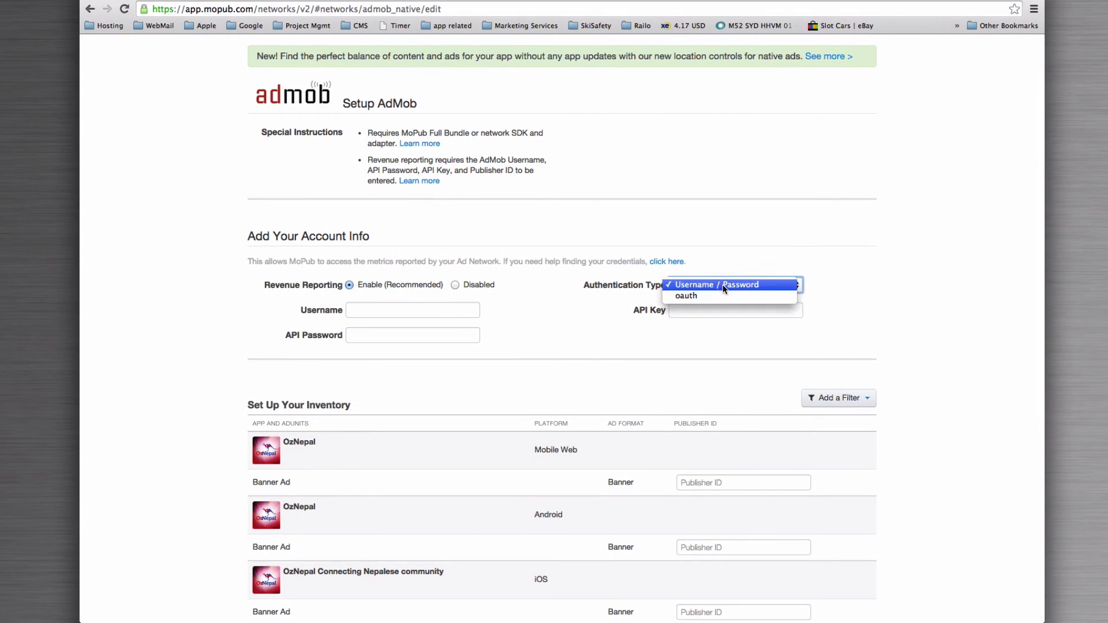
{"action": "left_click", "coordinate": [738, 294]}
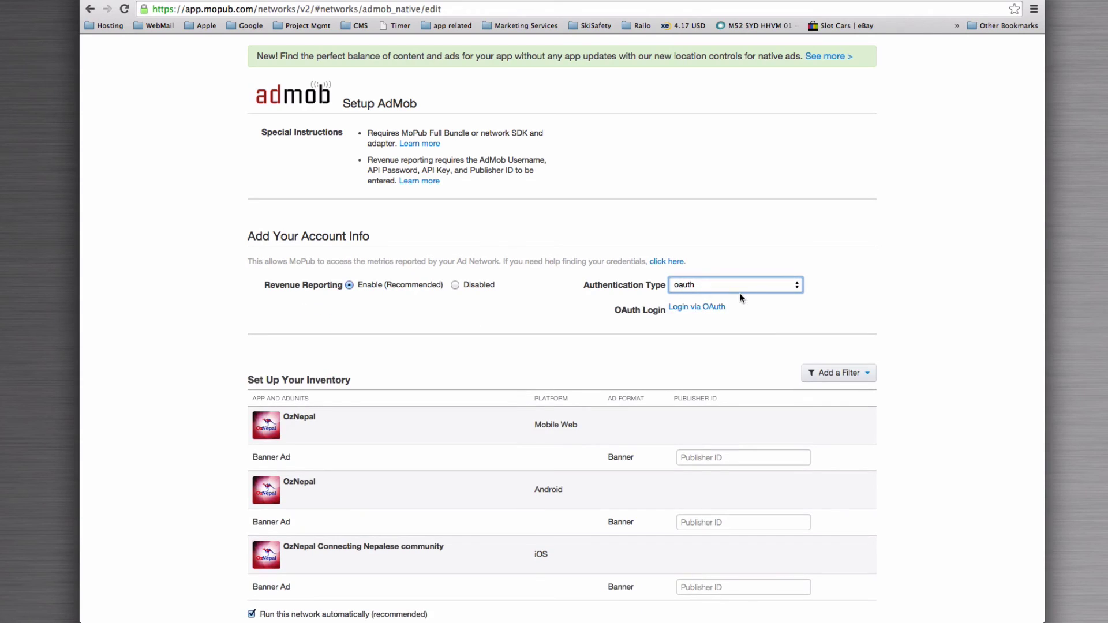
{"action": "left_click", "coordinate": [705, 308]}
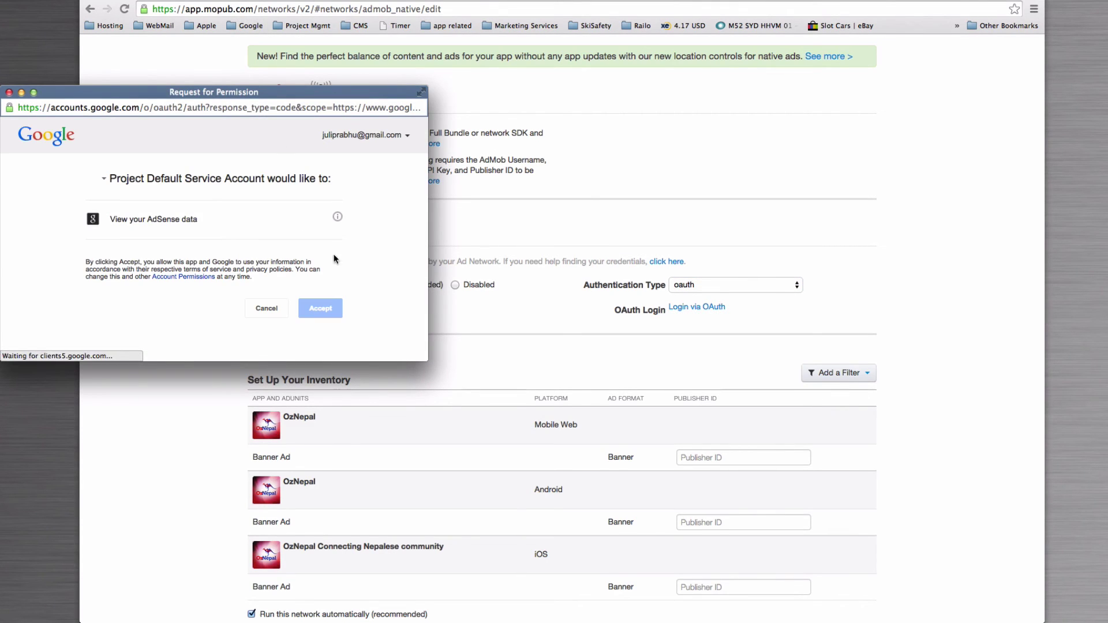
{"action": "left_click", "coordinate": [325, 312]}
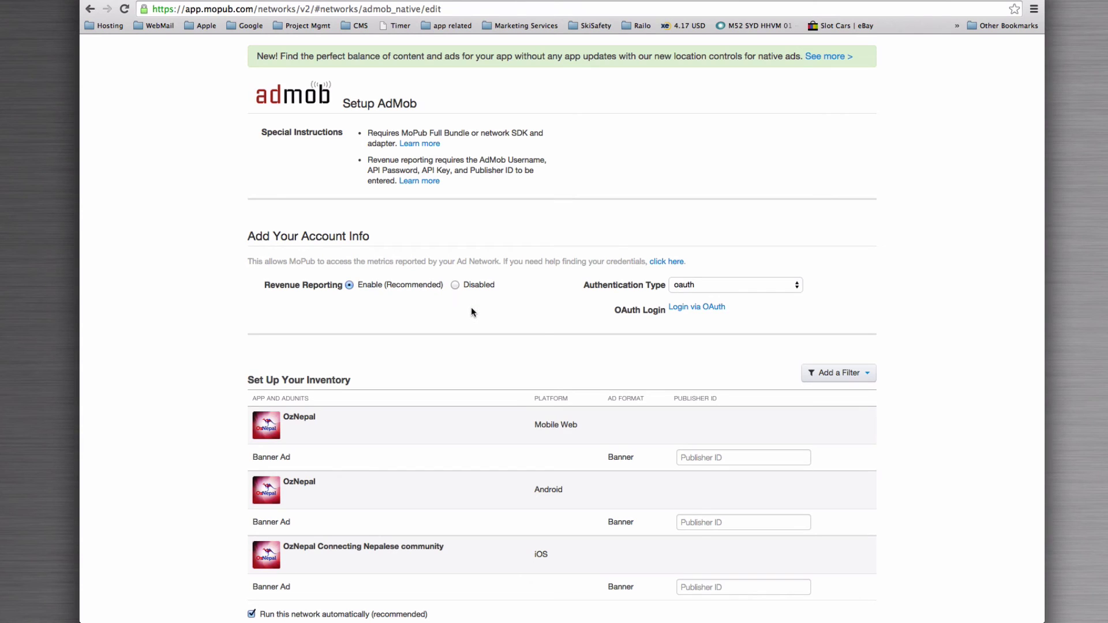
Step: Paste the AdMob iOS ad unit ID into the iOS banner's Publisher ID field
{"action": "scroll", "coordinate": [538, 317], "scroll_direction": "down", "scroll_amount": 5}
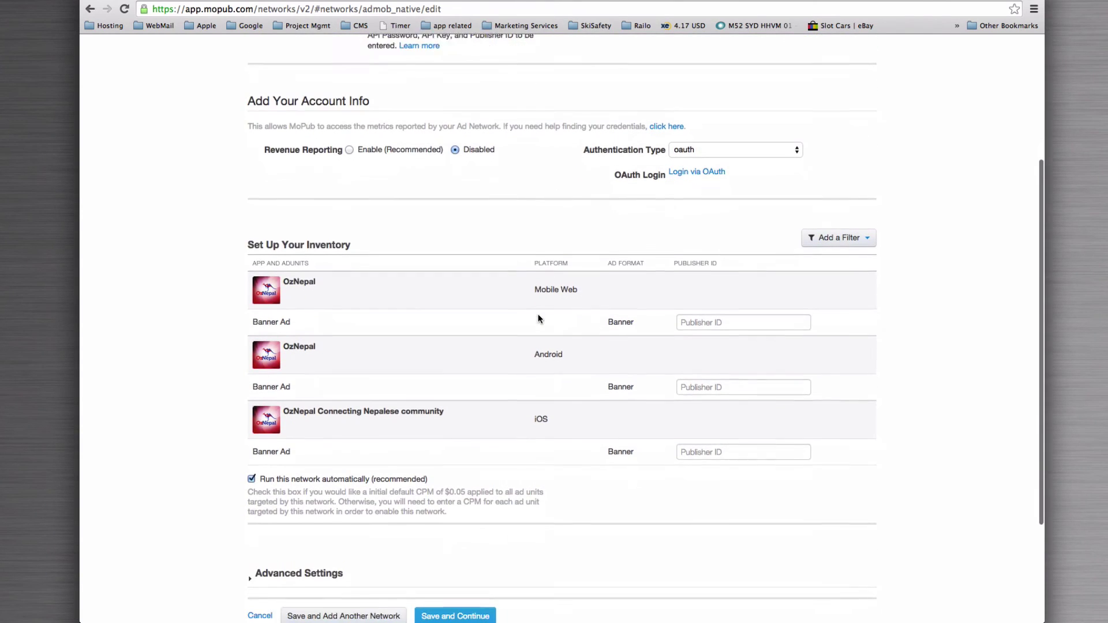
{"action": "scroll", "coordinate": [537, 317], "scroll_direction": "down", "scroll_amount": 1}
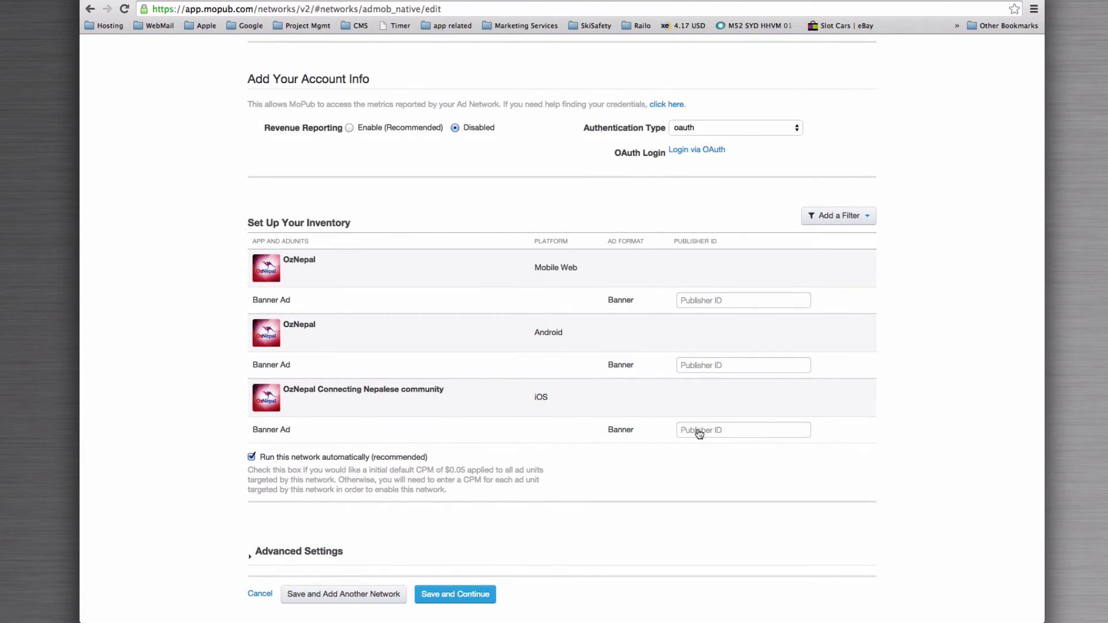
{"action": "left_click", "coordinate": [699, 434]}
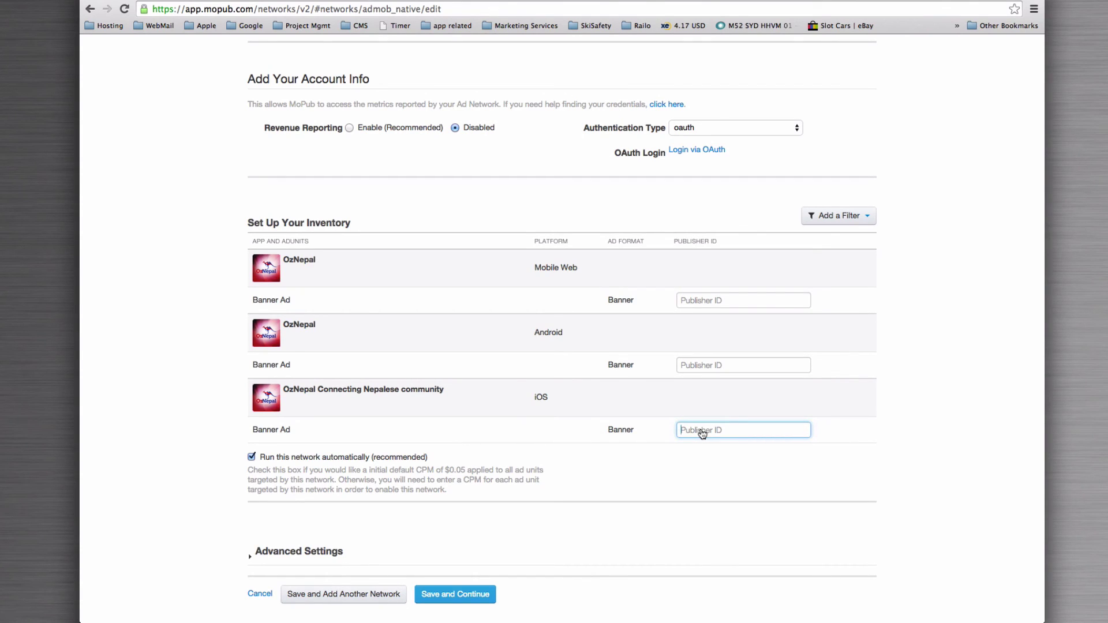
{"action": "key", "text": "super+v"}
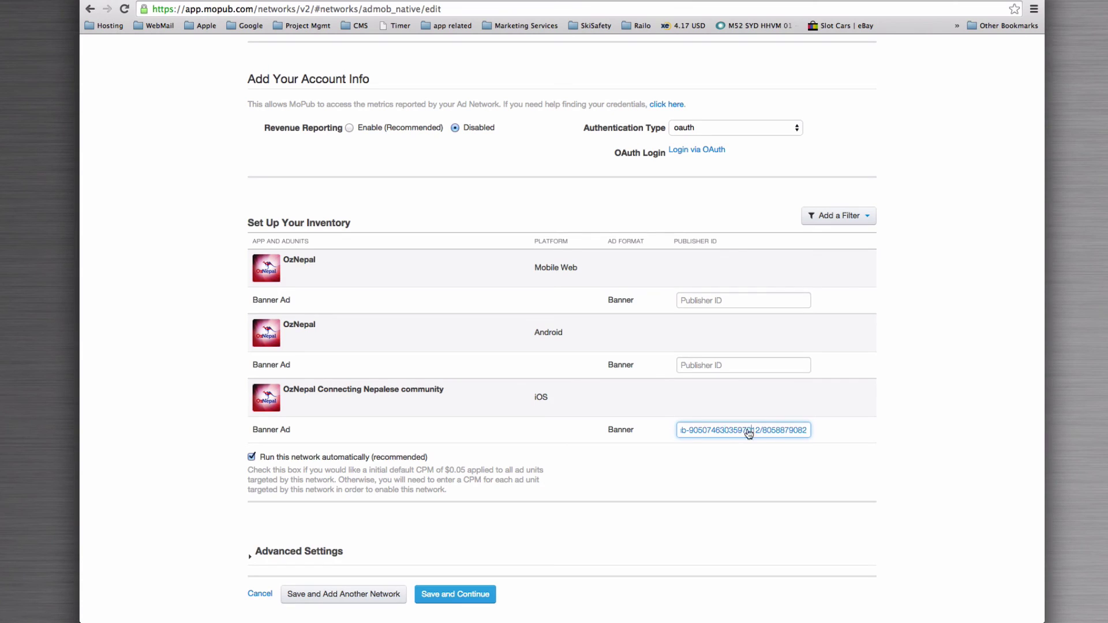
{"action": "left_click_drag", "start_coordinate": [744, 432], "coordinate": [640, 428]}
Step: Copy the Android ad unit ID from AdMob into the Android Publisher ID, leaving Mobile Web empty
{"action": "left_click", "coordinate": [340, 3]}
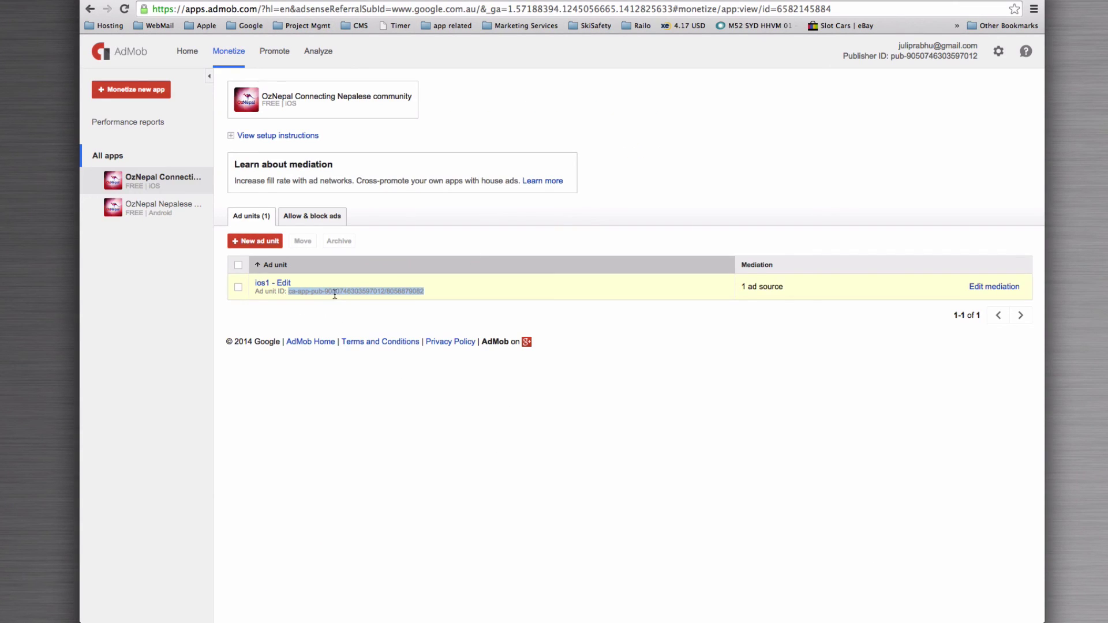
{"action": "left_click", "coordinate": [142, 207]}
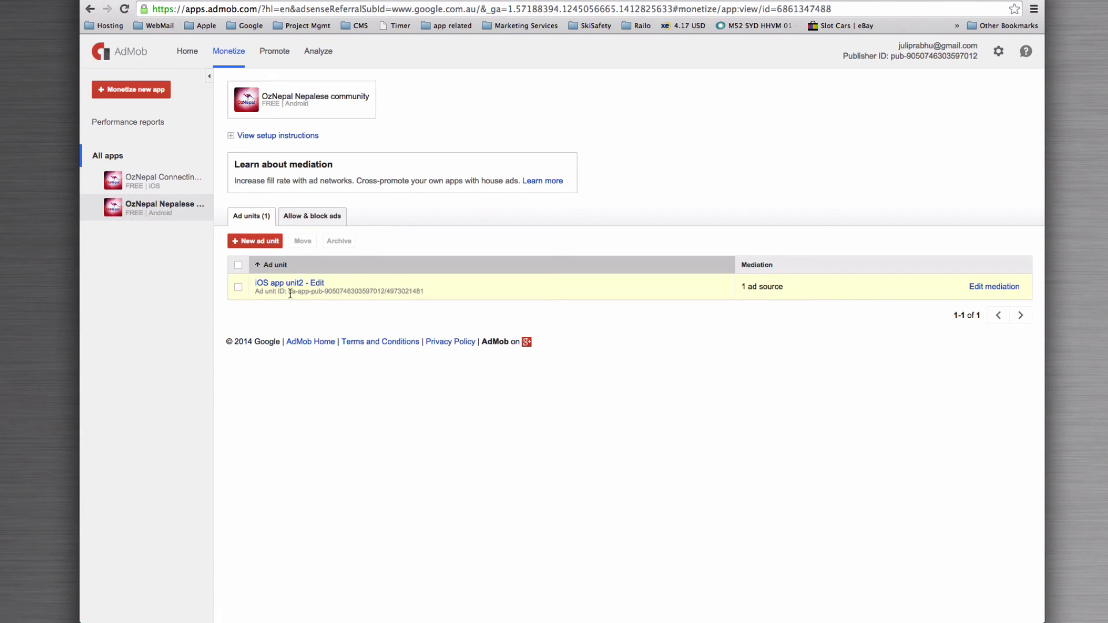
{"action": "left_click_drag", "start_coordinate": [288, 291], "coordinate": [426, 293]}
{"action": "key", "text": "super+c"}
{"action": "left_click_drag", "start_coordinate": [426, 0], "coordinate": [729, 427]}
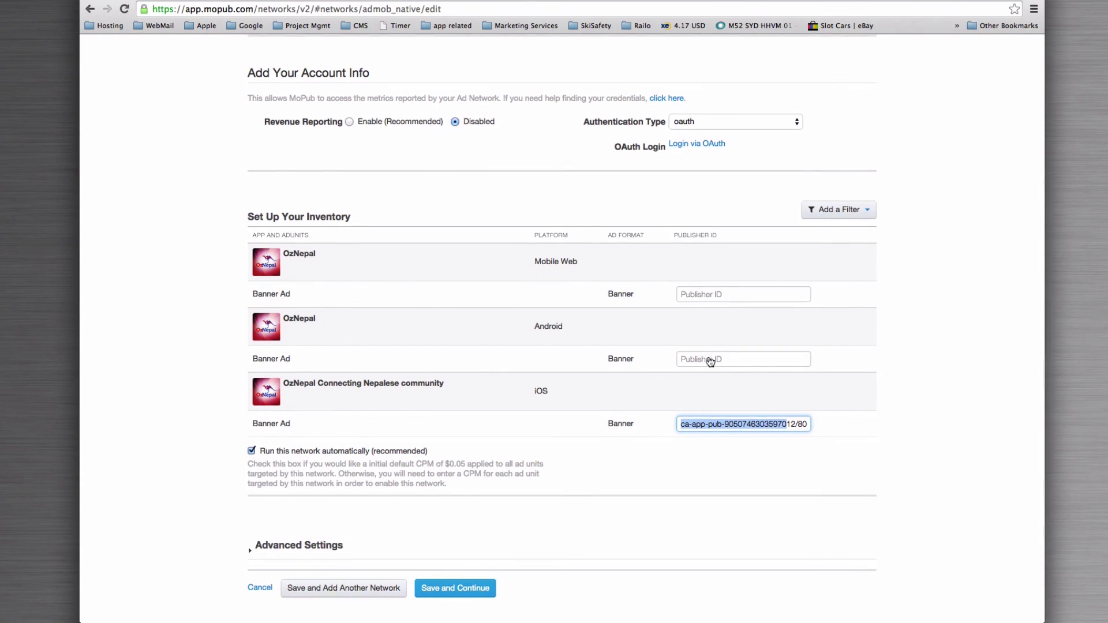
{"action": "left_click", "coordinate": [709, 361]}
{"action": "key", "text": "super+v"}
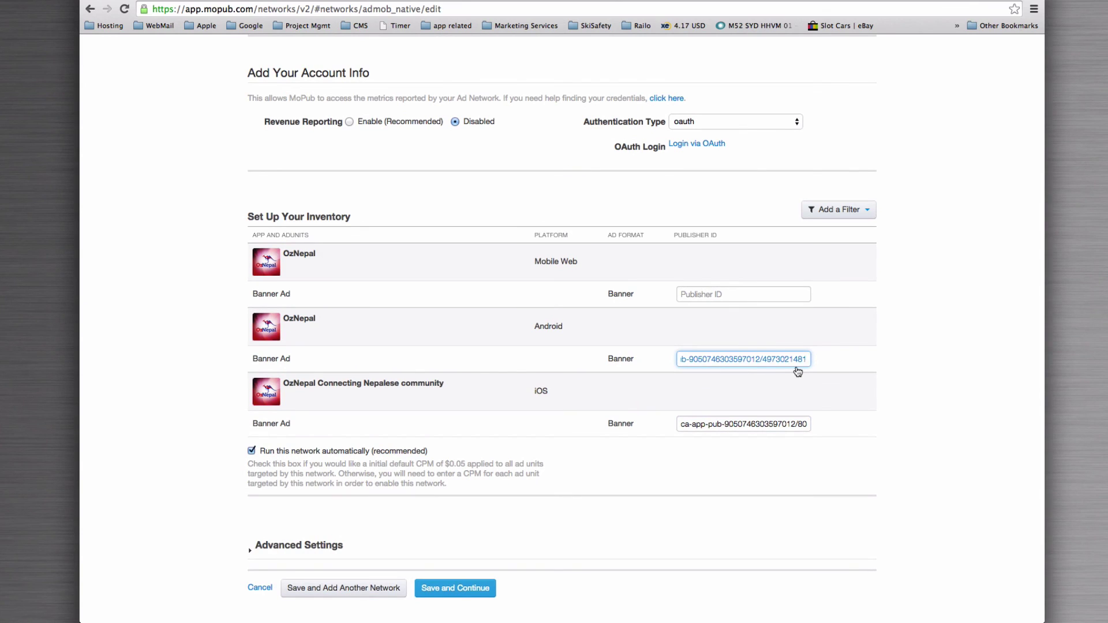
{"action": "left_click", "coordinate": [719, 296]}
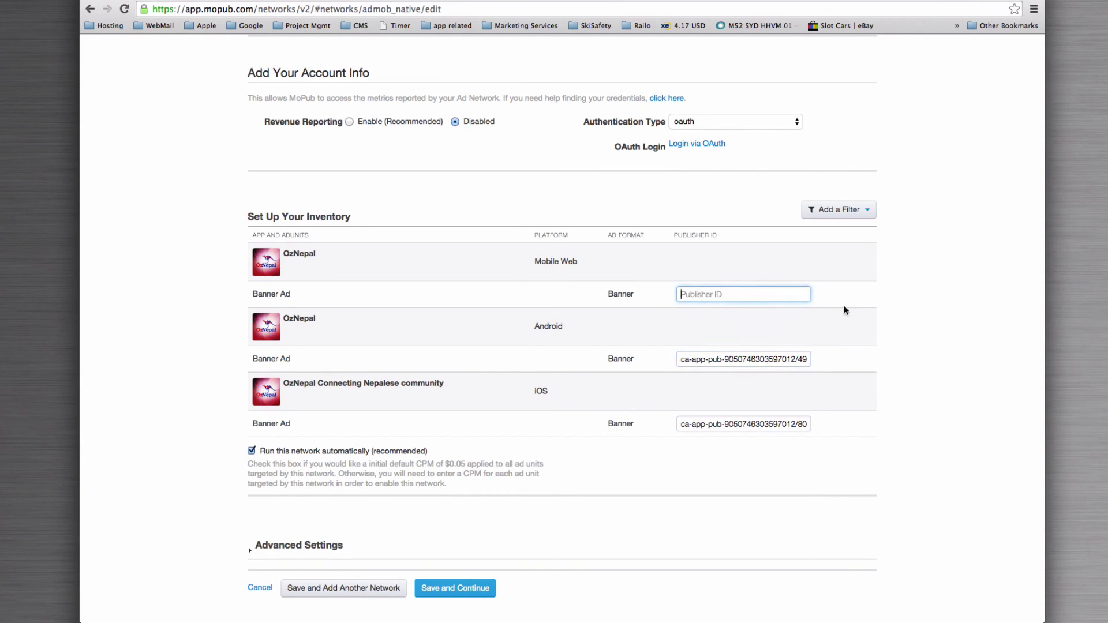
{"action": "left_click", "coordinate": [881, 330]}
Step: Expand Advanced Settings and save the AdMob network settings
{"action": "scroll", "coordinate": [881, 330], "scroll_direction": "down", "scroll_amount": 2}
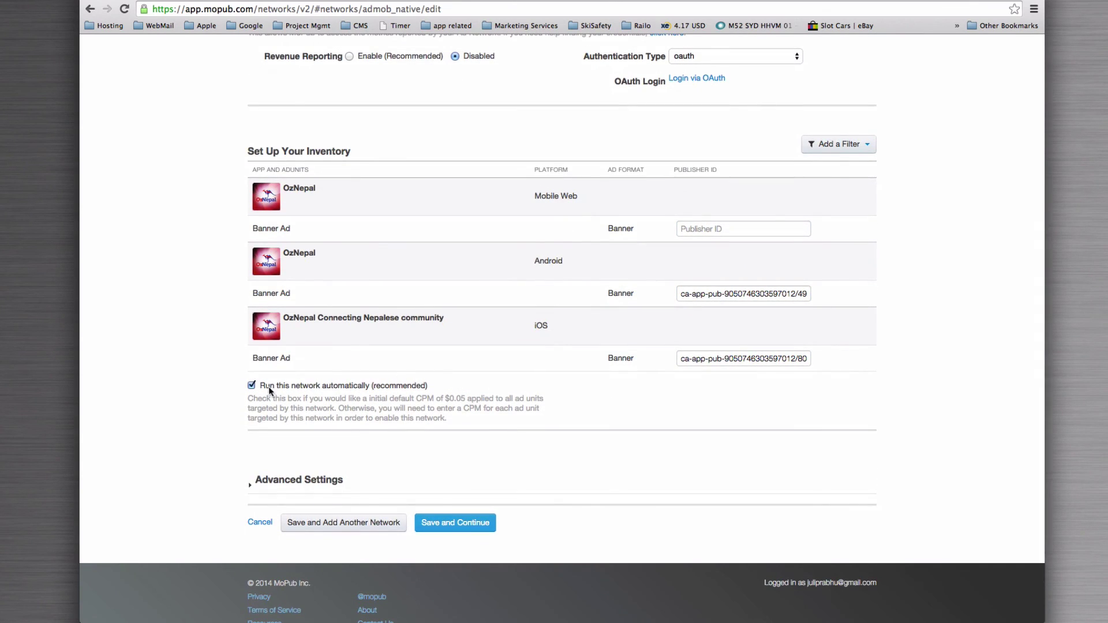
{"action": "left_click", "coordinate": [251, 485]}
{"action": "scroll", "coordinate": [286, 479], "scroll_direction": "down", "scroll_amount": 5}
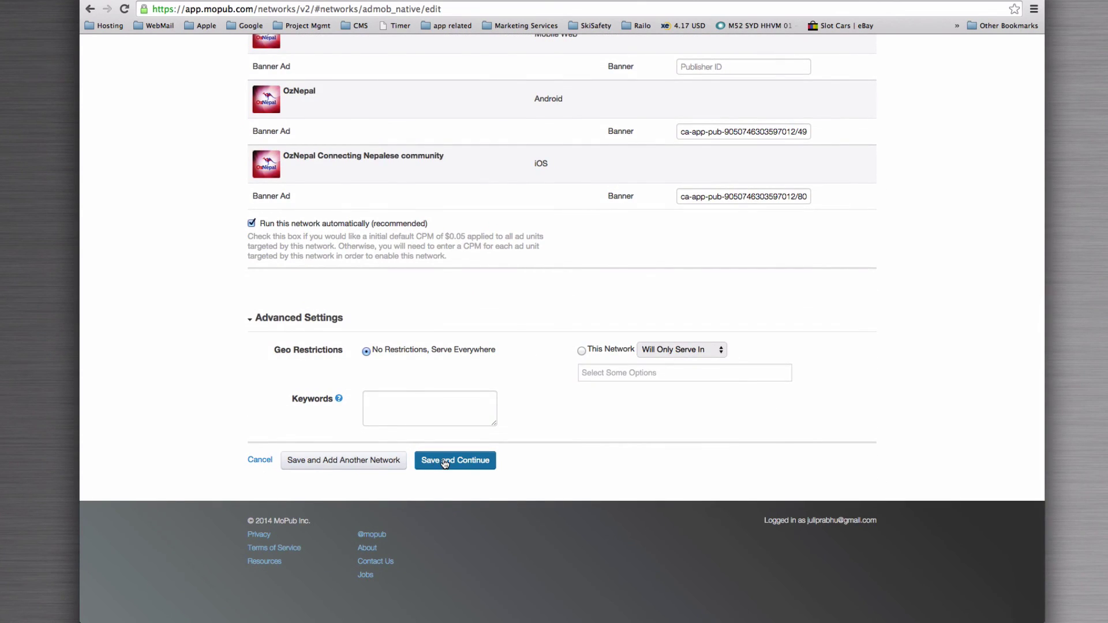
{"action": "left_click", "coordinate": [444, 462]}
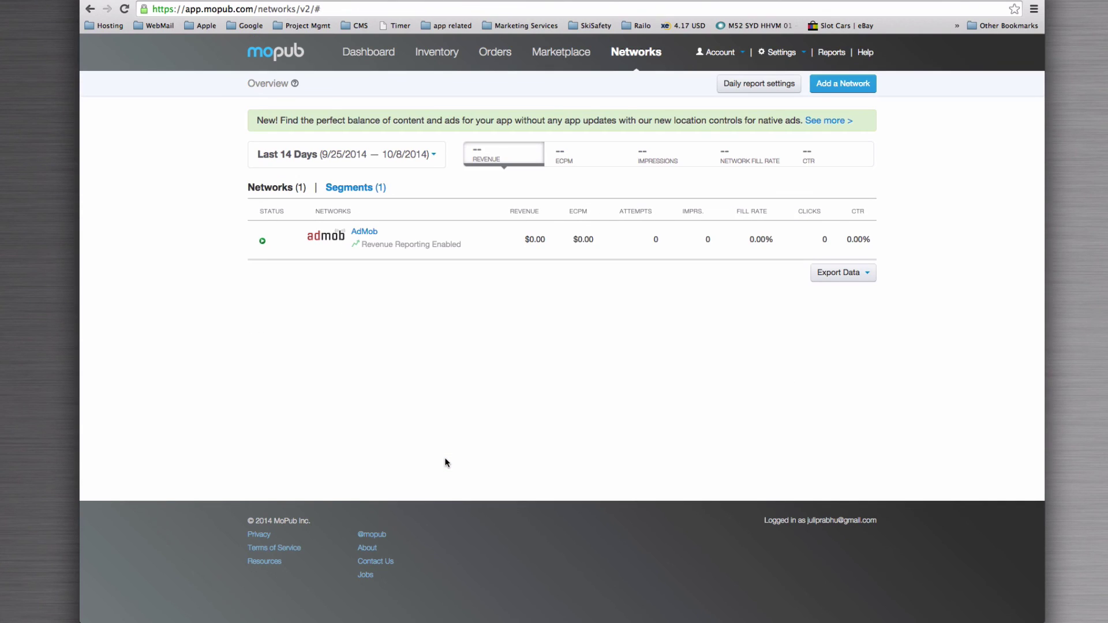